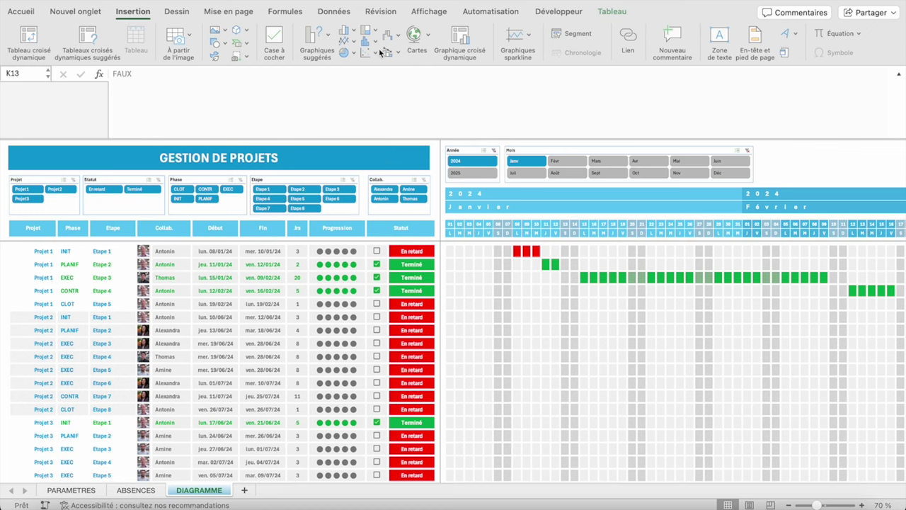
# Step: Clear the column K checkboxes and Statut values so every Gantt bar shows plain blue
pyautogui.click(389, 106)
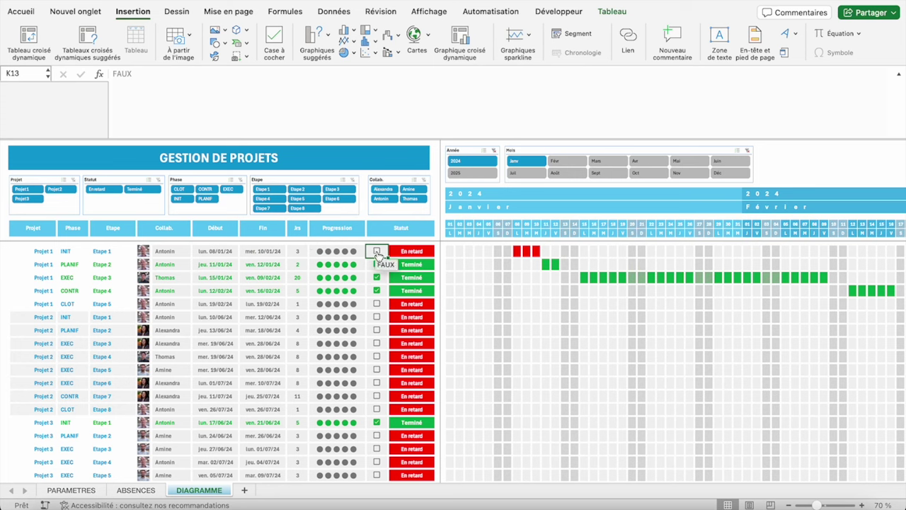
pyautogui.click(377, 253)
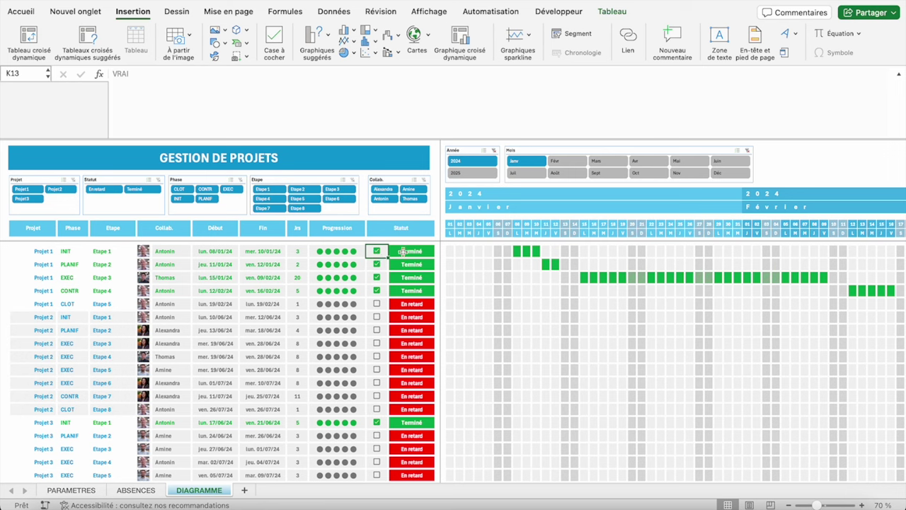
pyautogui.click(377, 251)
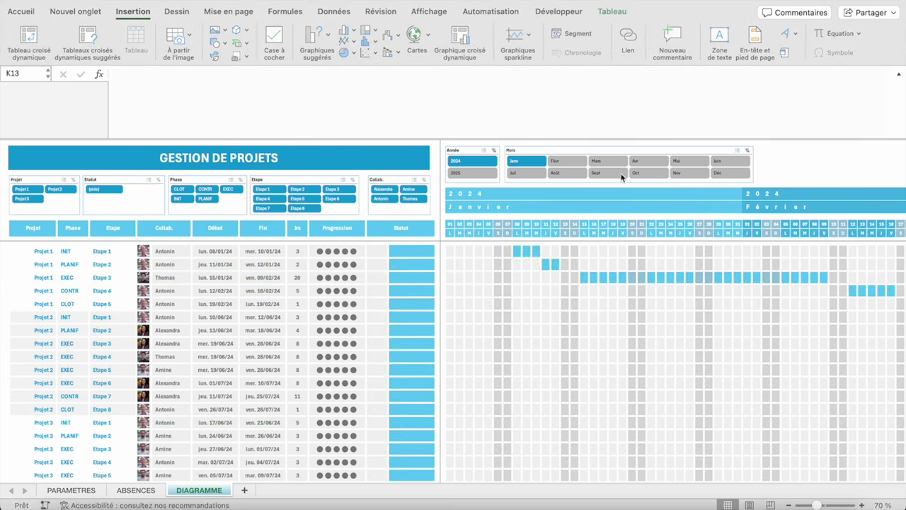
# Step: Insert unticked checkboxes into column K from K13 down to the last task row
pyautogui.click(377, 254)
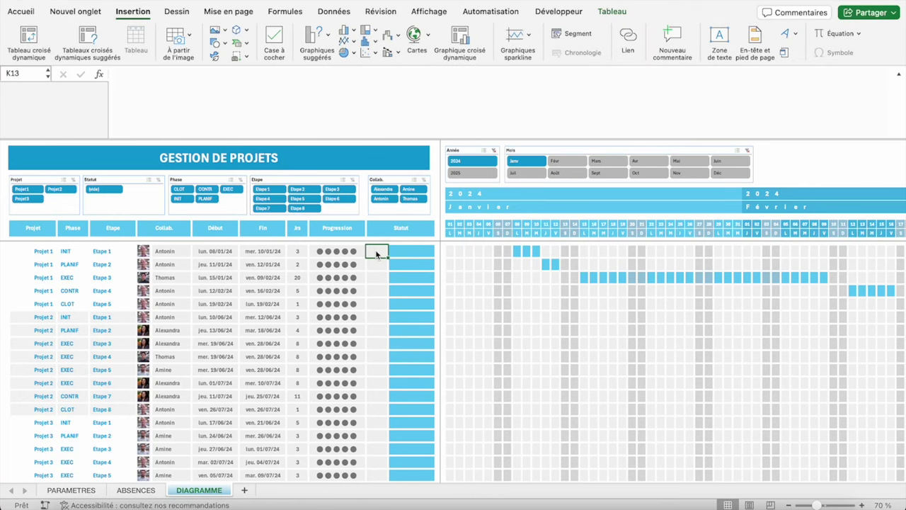
pyautogui.hotkey('ctrl', 'shift', 'Down')
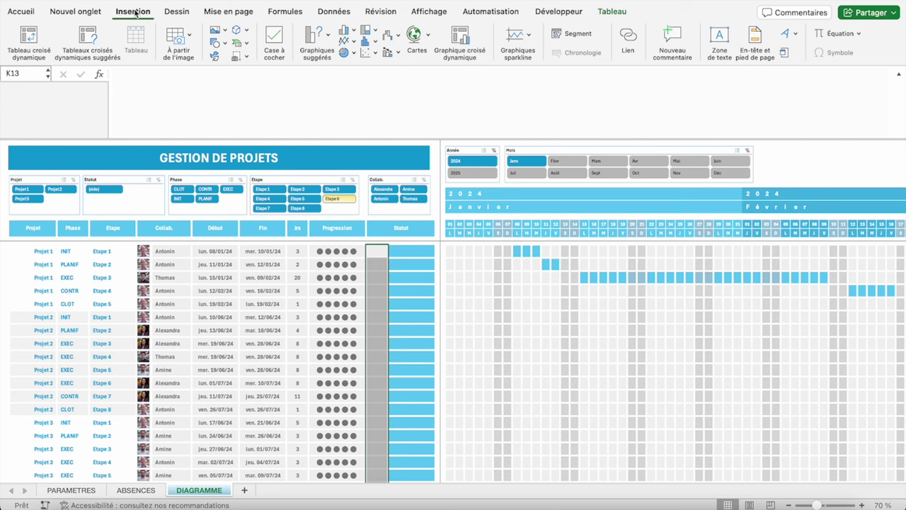
pyautogui.click(275, 40)
pyautogui.click(275, 40)
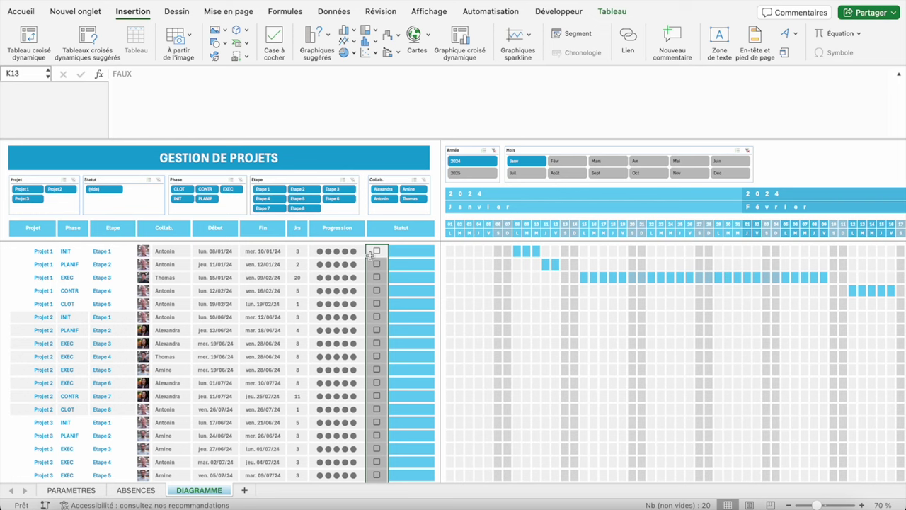
# Step: Test the checkboxes by toggling several tasks, leaving Projet 2 INIT ticked
pyautogui.moveTo(402, 250); pyautogui.dragTo(402, 280)
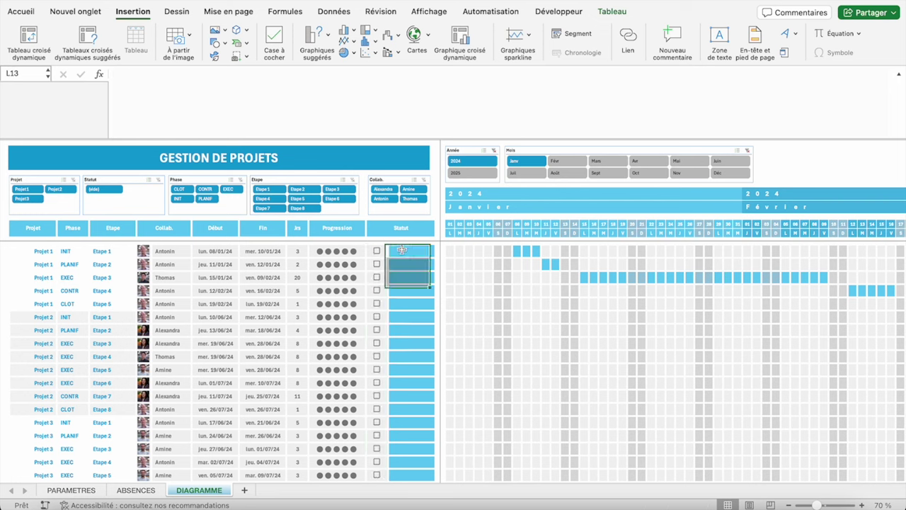
pyautogui.click(403, 250)
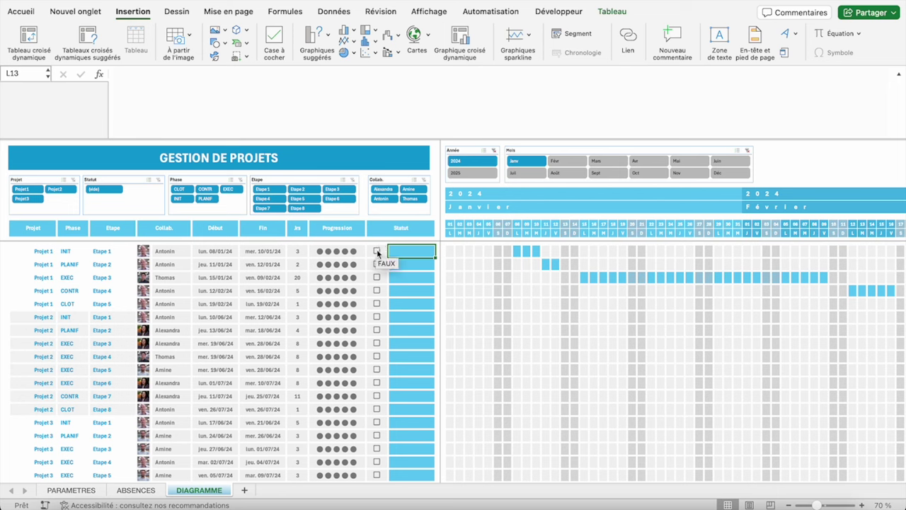
pyautogui.click(378, 252)
pyautogui.click(378, 252)
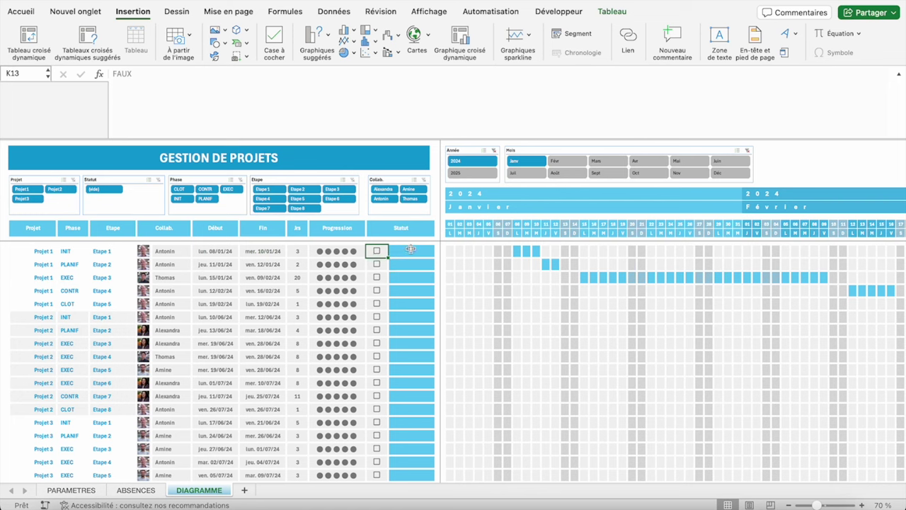
pyautogui.click(377, 252)
pyautogui.click(377, 291)
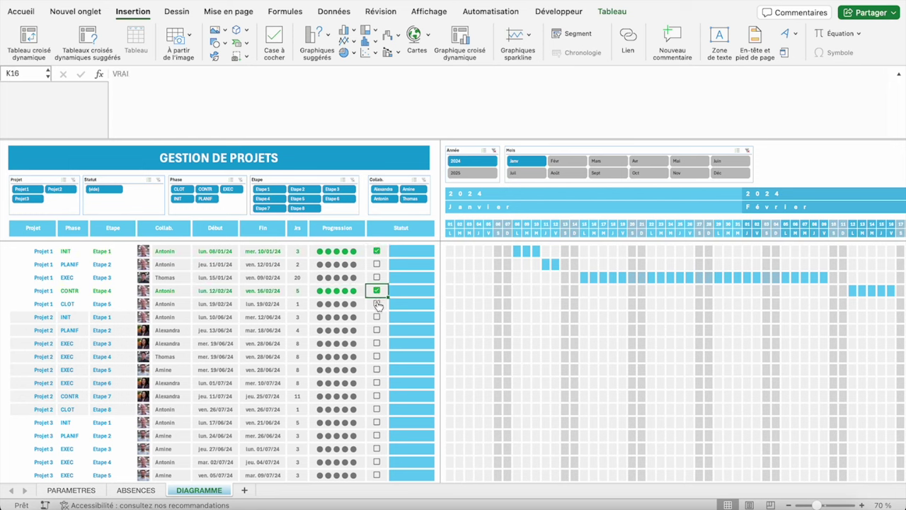
pyautogui.click(380, 304)
pyautogui.click(378, 316)
pyautogui.click(380, 307)
# Step: Untick Projet 1 CONTR, re-tick the Projet 1 INIT task, and select Statut cell L13
pyautogui.click(376, 290)
pyautogui.click(377, 251)
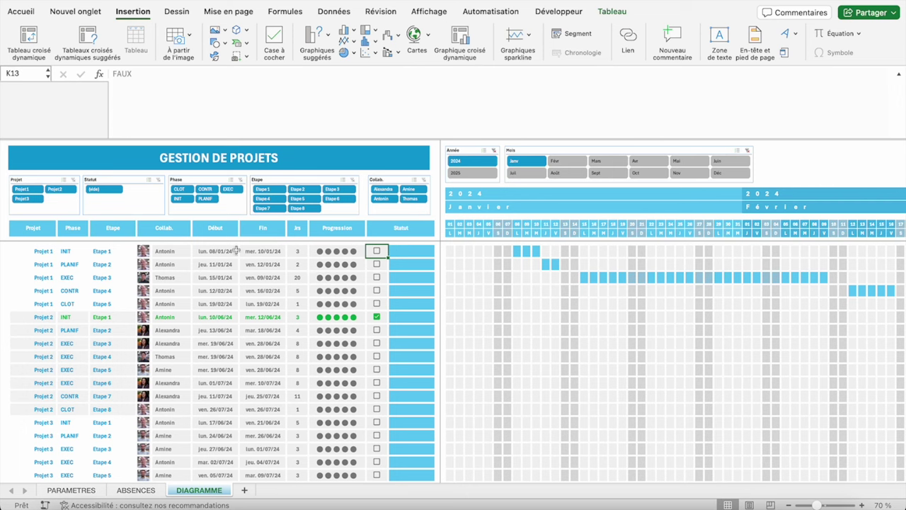
pyautogui.press('Right')
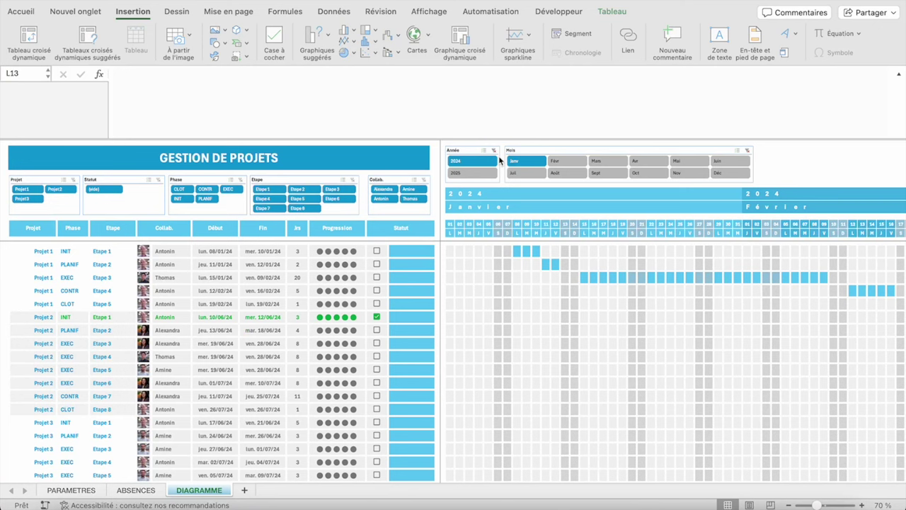
pyautogui.click(406, 251)
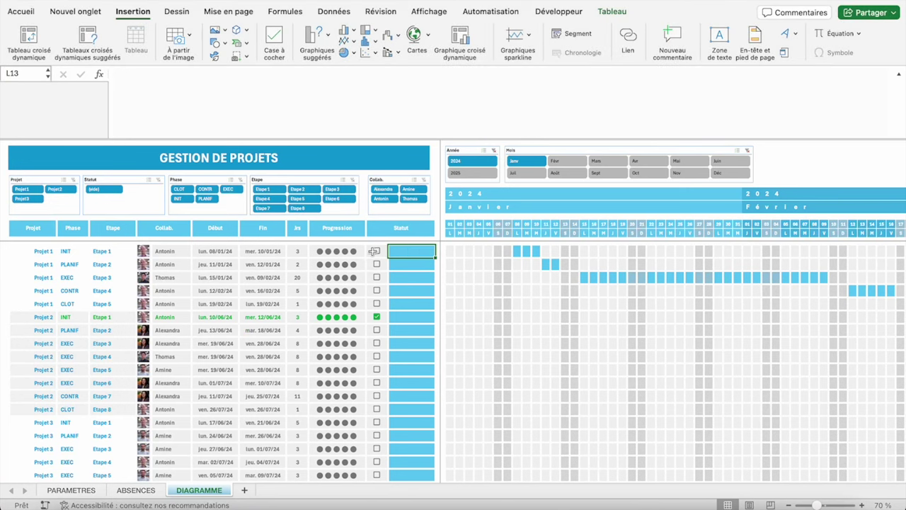
pyautogui.click(374, 251)
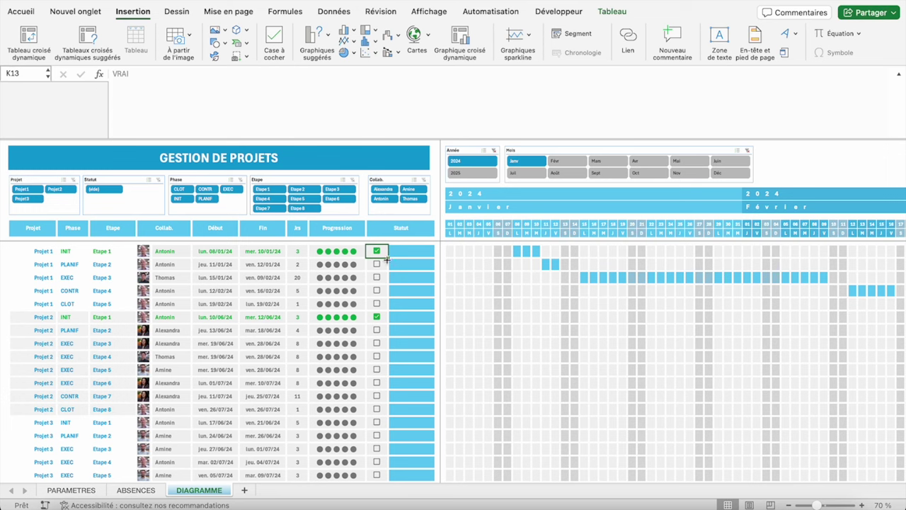
pyautogui.click(400, 251)
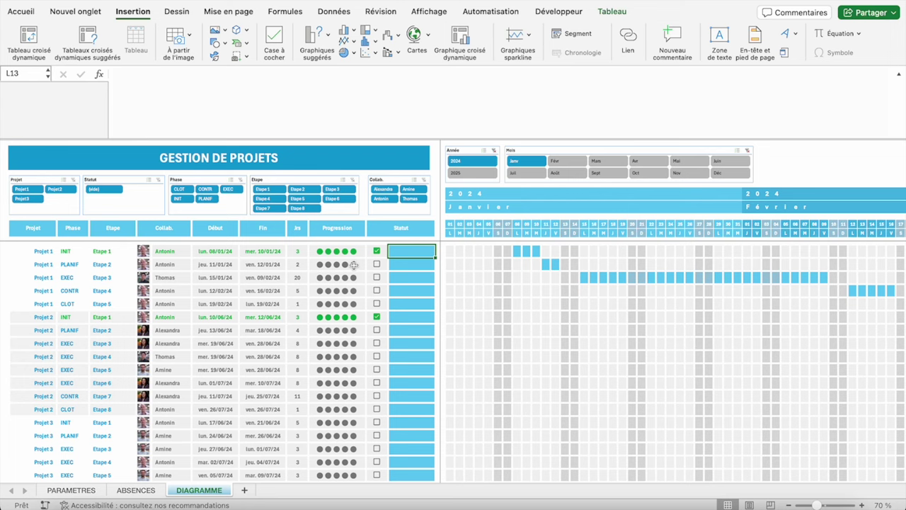
pyautogui.write('=S')
pyautogui.write('I')
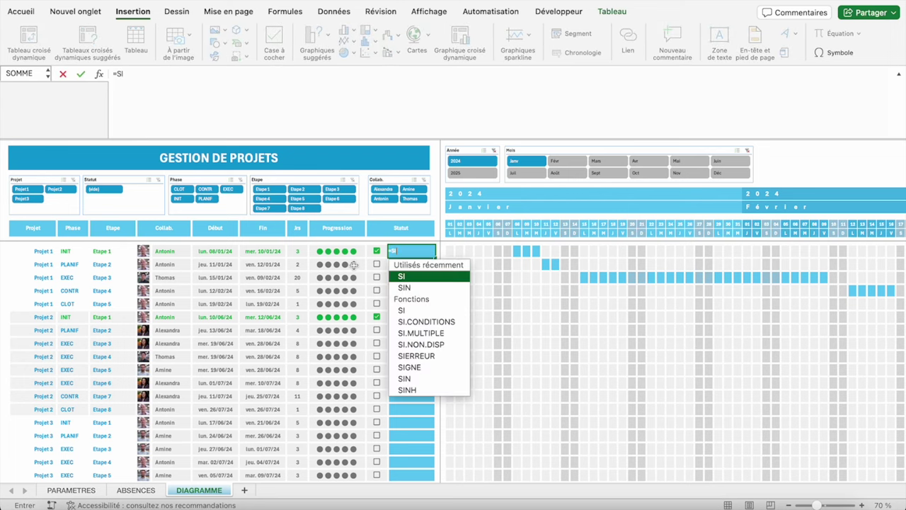
pyautogui.doubleClick(422, 322)
pyautogui.click(170, 73)
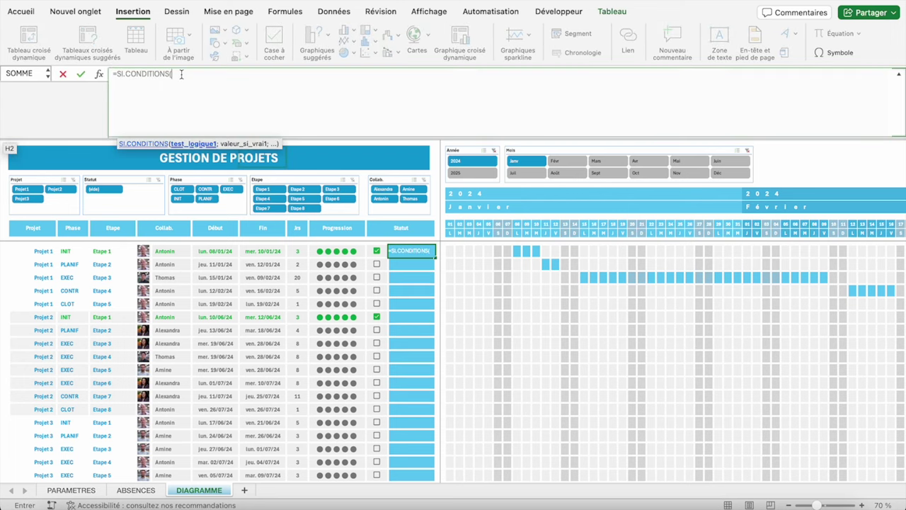
pyautogui.click(374, 251)
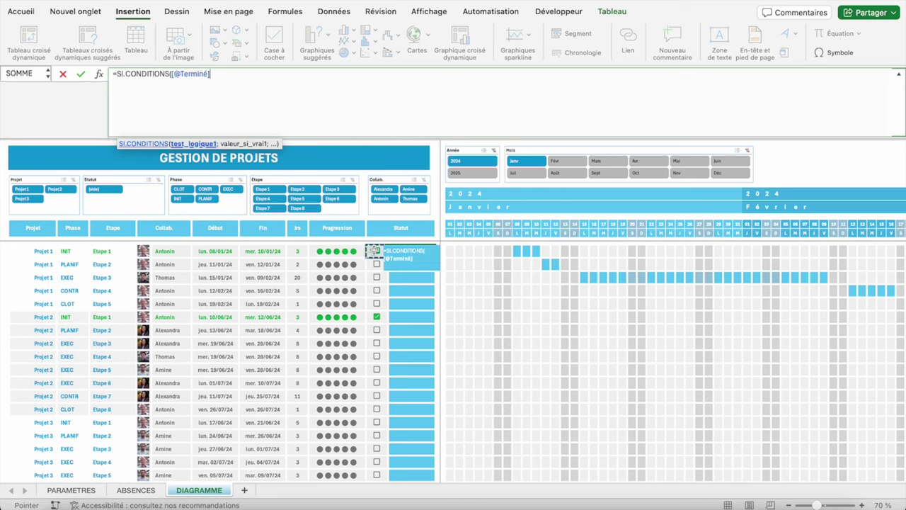
pyautogui.write('=V')
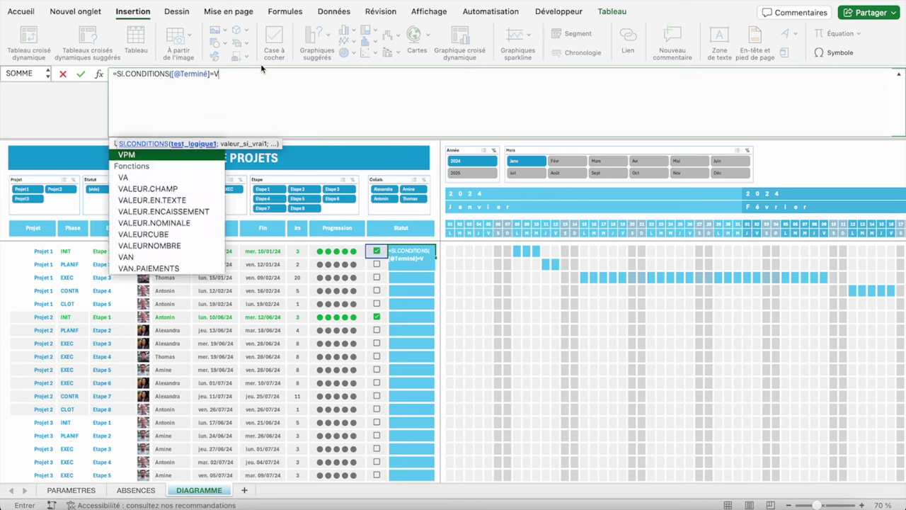
pyautogui.write('RAI;"Ter')
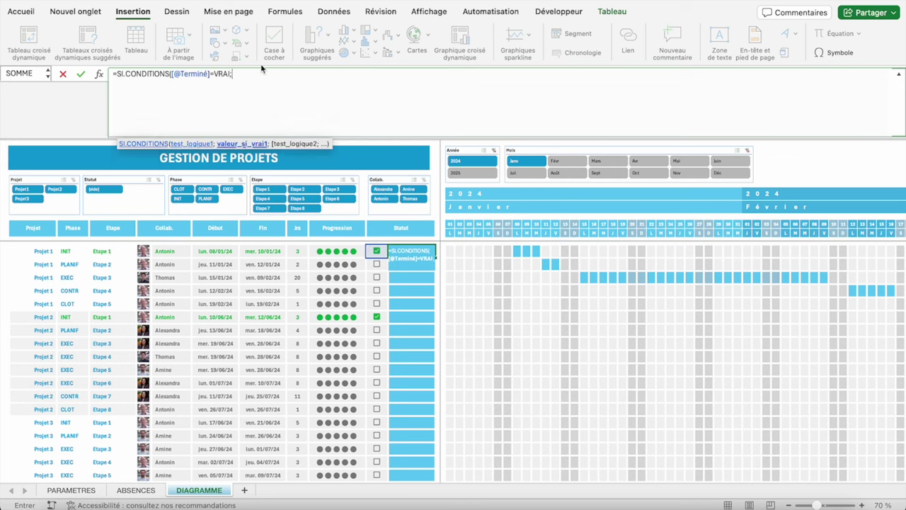
pyautogui.write('miné"')
pyautogui.write(')')
pyautogui.press('Return')
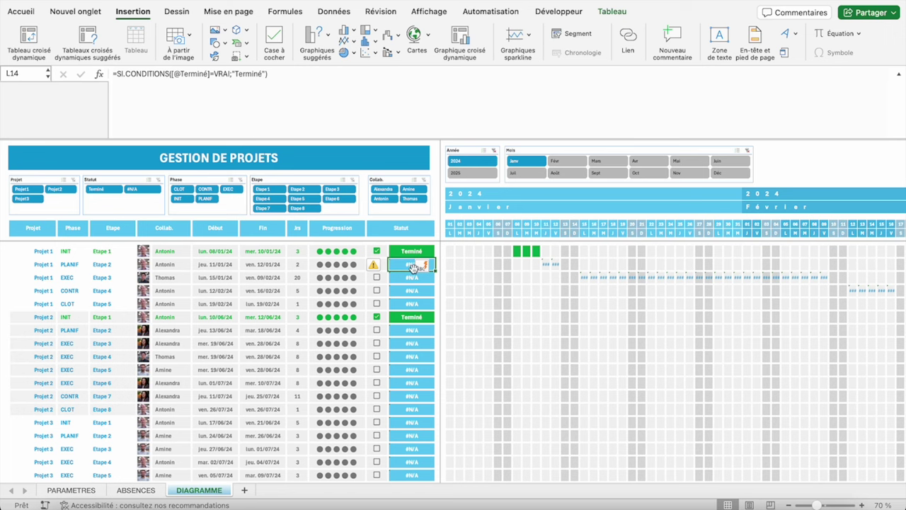
pyautogui.click(378, 251)
# Step: Tick the first two tasks' checkboxes and select the first Statut formula cell
pyautogui.click(377, 251)
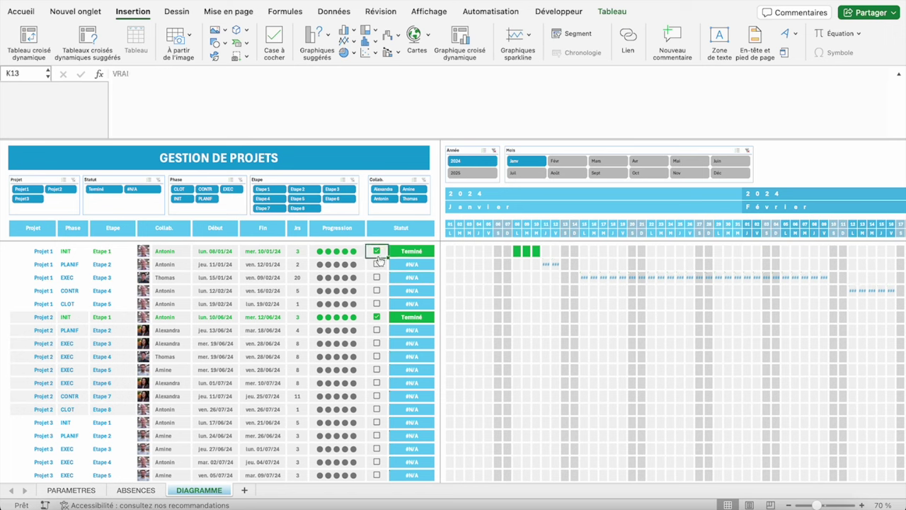
pyautogui.click(378, 266)
pyautogui.click(378, 266)
pyautogui.press('Right')
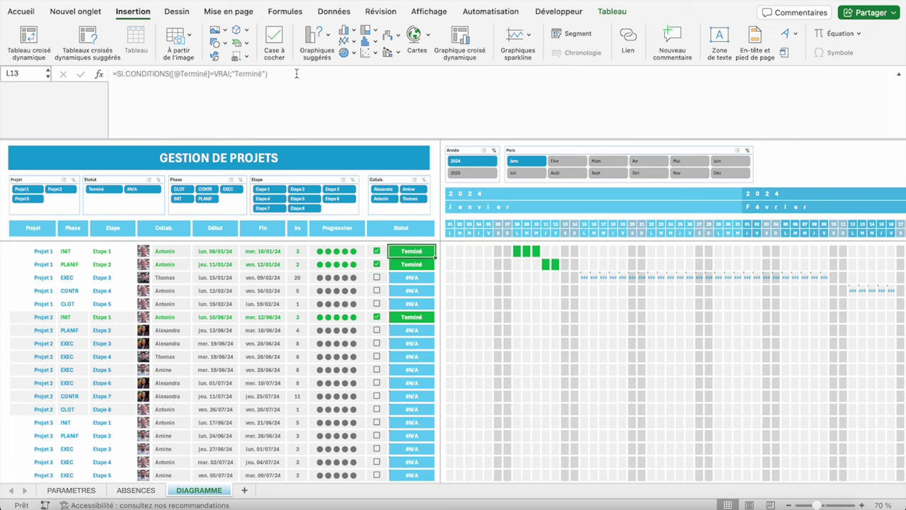
pyautogui.click(264, 74)
pyautogui.write(';')
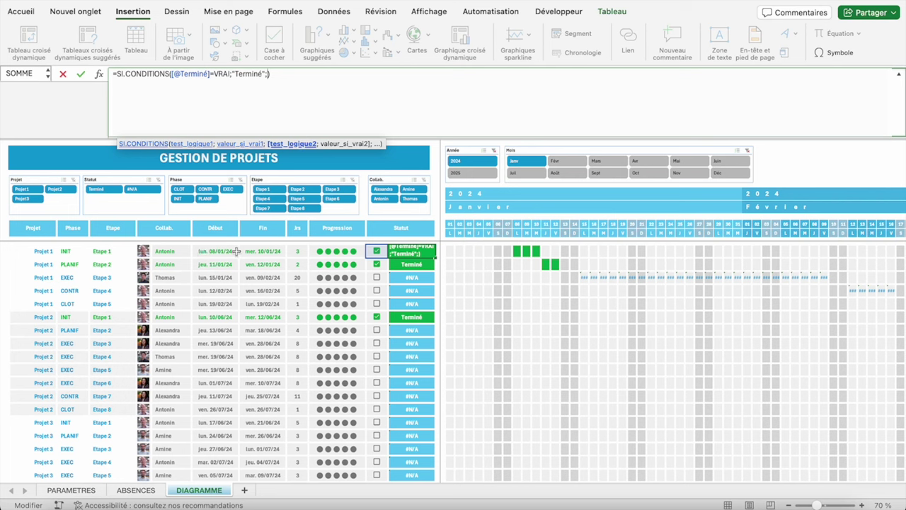
pyautogui.click(222, 251)
pyautogui.click(267, 73)
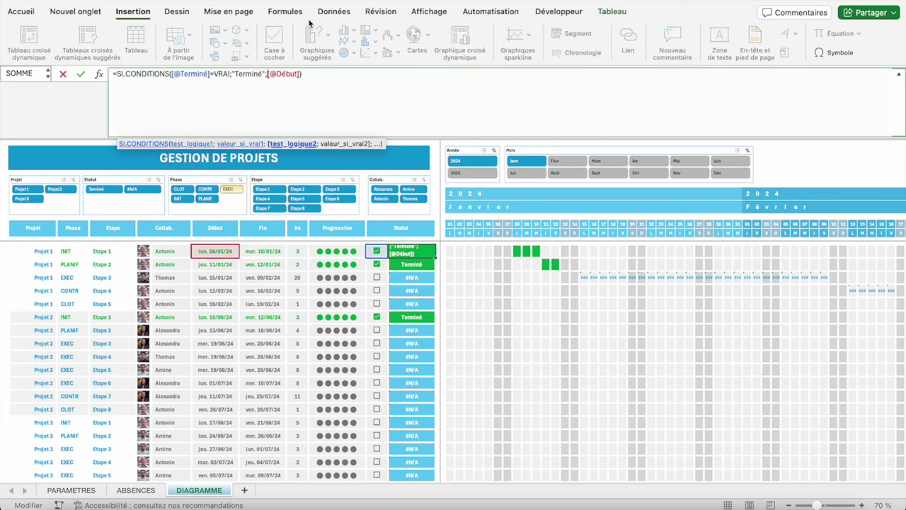
pyautogui.hotkey('alt', 'Return')
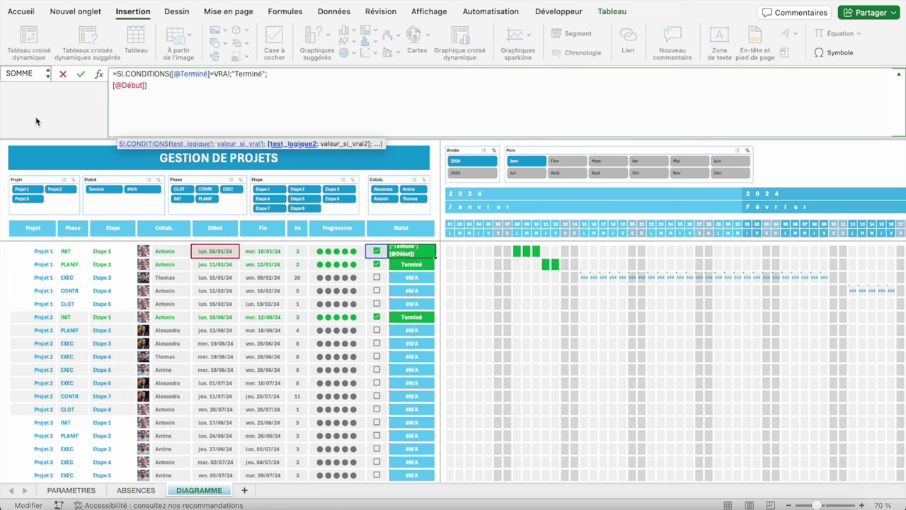
pyautogui.write('>aujou')
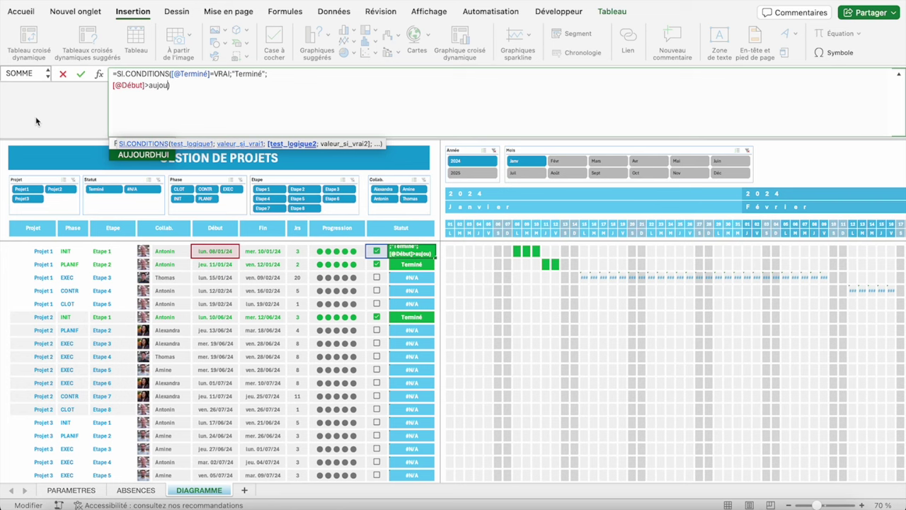
pyautogui.press('Tab')
pyautogui.write('))')
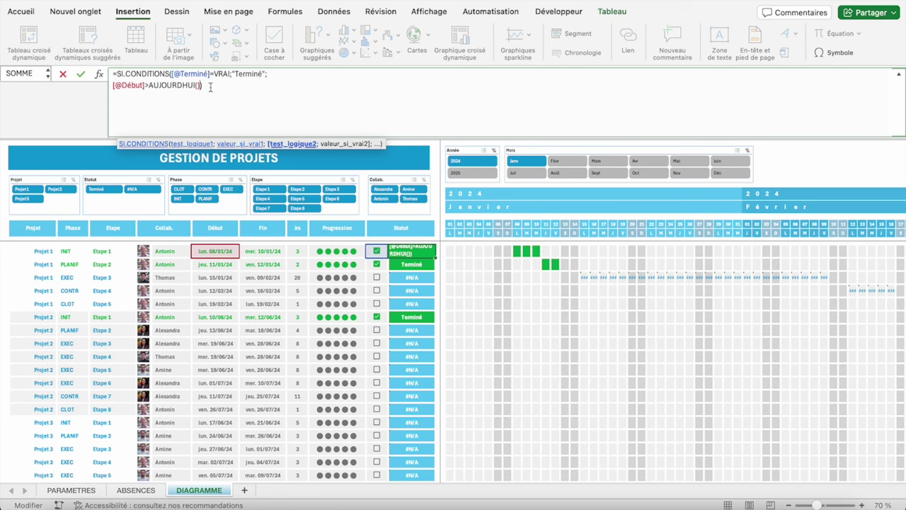
pyautogui.write(';"')
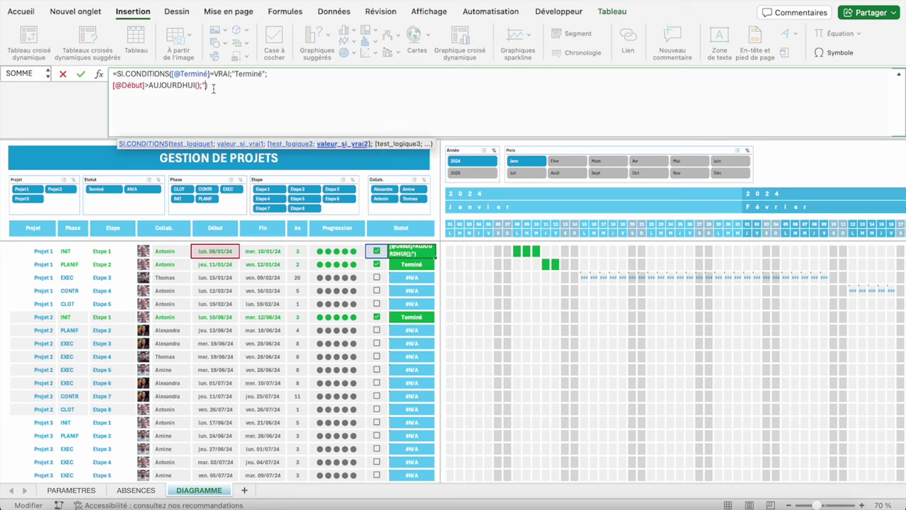
pyautogui.write('À co')
pyautogui.write('mmencer"')
pyautogui.press('Return')
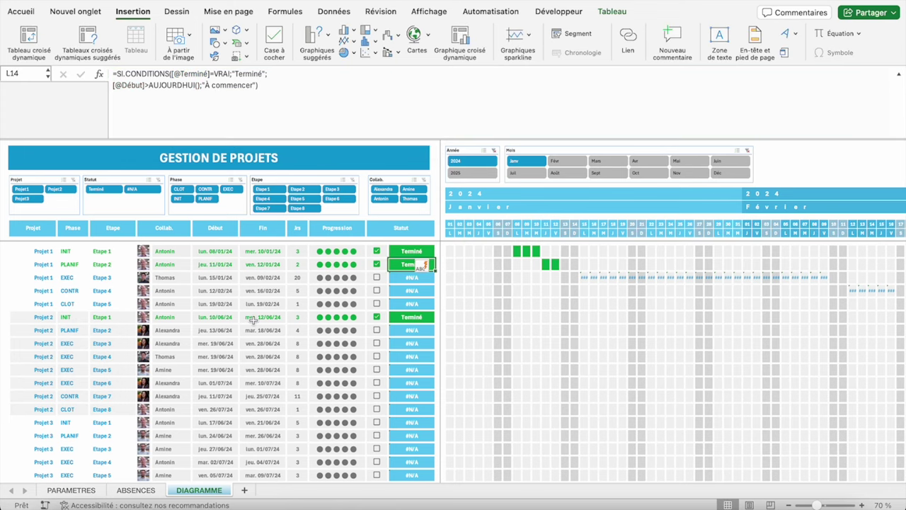
# Step: Change Projet 3 Etape 7's start date in G32 to 19/11/2024 so it reads À commencer
pyautogui.scroll(-1, 252, 320)
pyautogui.scroll(-3, 233, 354)
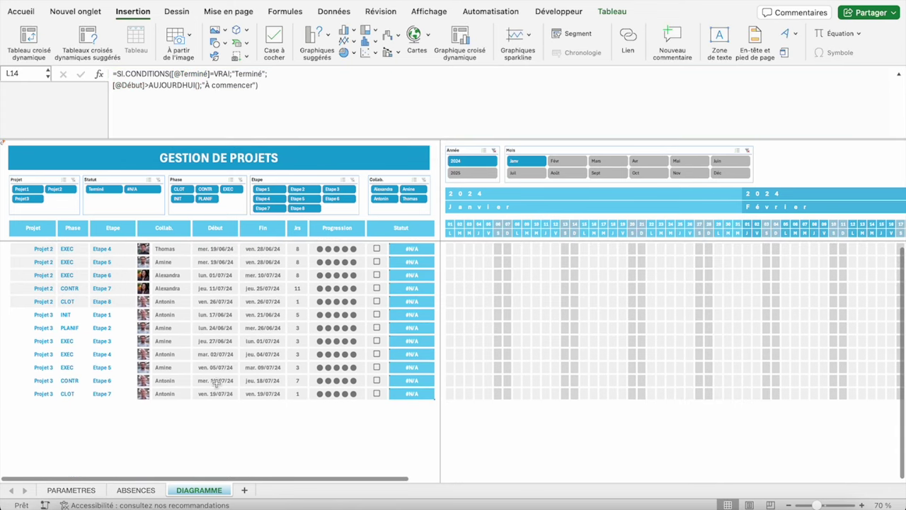
pyautogui.click(216, 394)
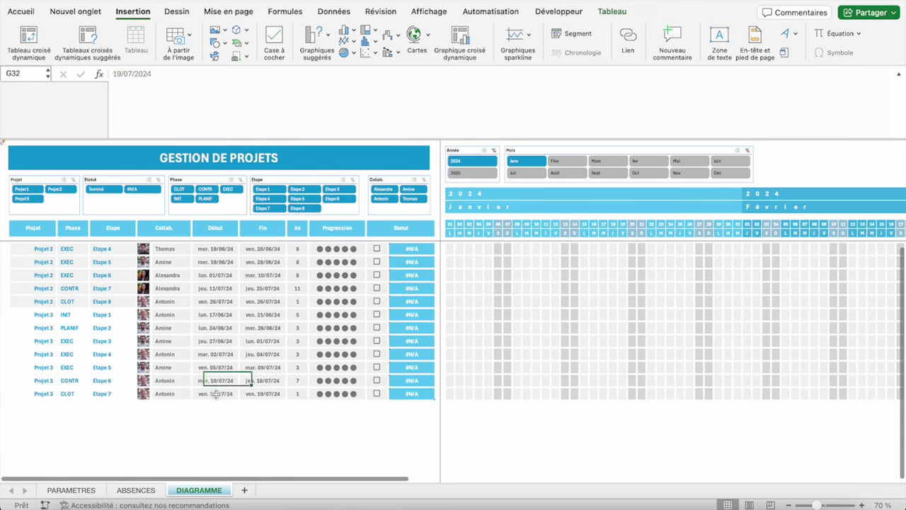
pyautogui.click(132, 74)
pyautogui.press('BackSpace')
pyautogui.press('BackSpace')
pyautogui.press('BackSpace')
pyautogui.write('11/')
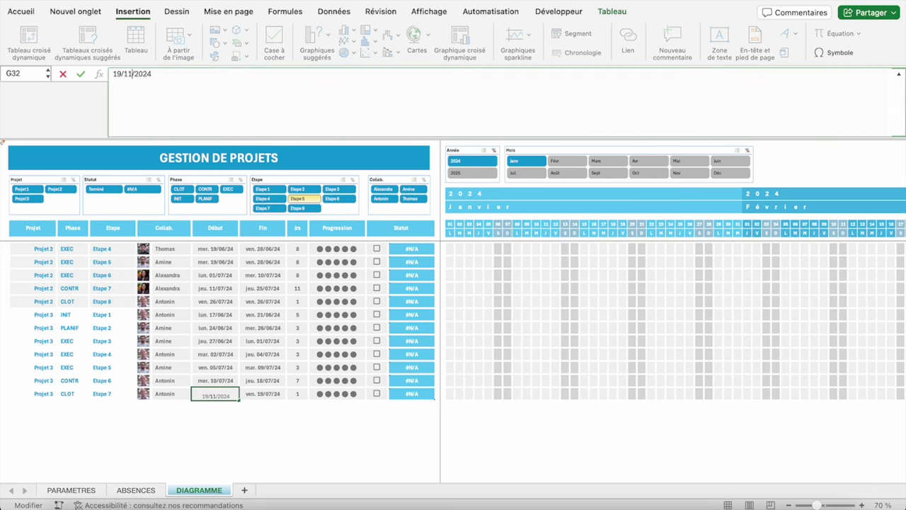
pyautogui.press('Return')
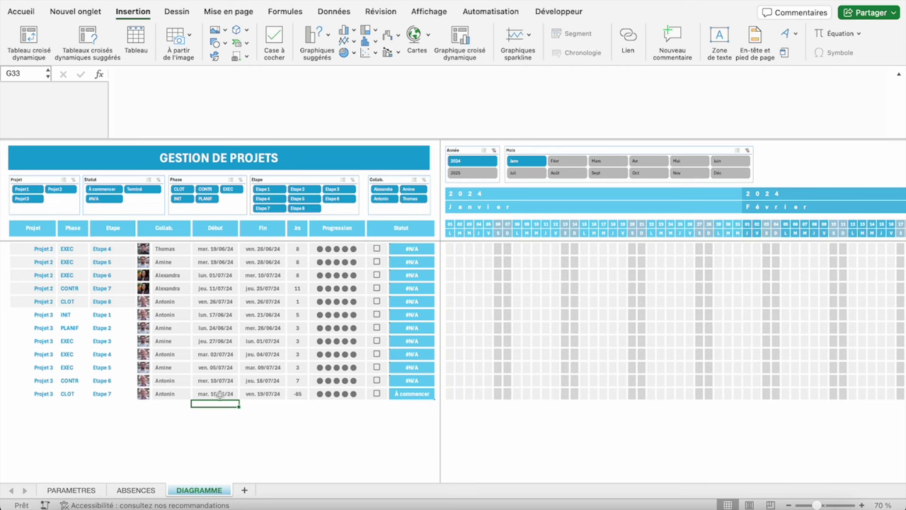
pyautogui.scroll(5, 379, 368)
pyautogui.click(410, 251)
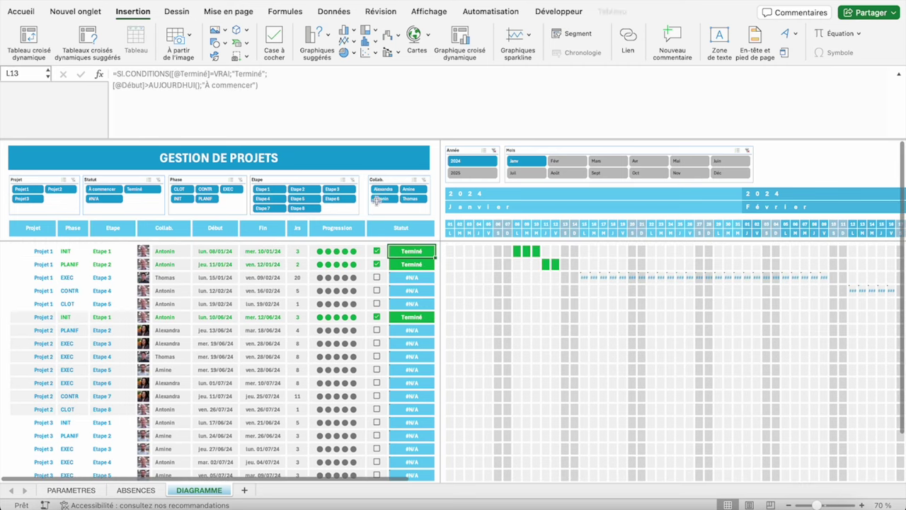
pyautogui.click(254, 80)
pyautogui.write(';')
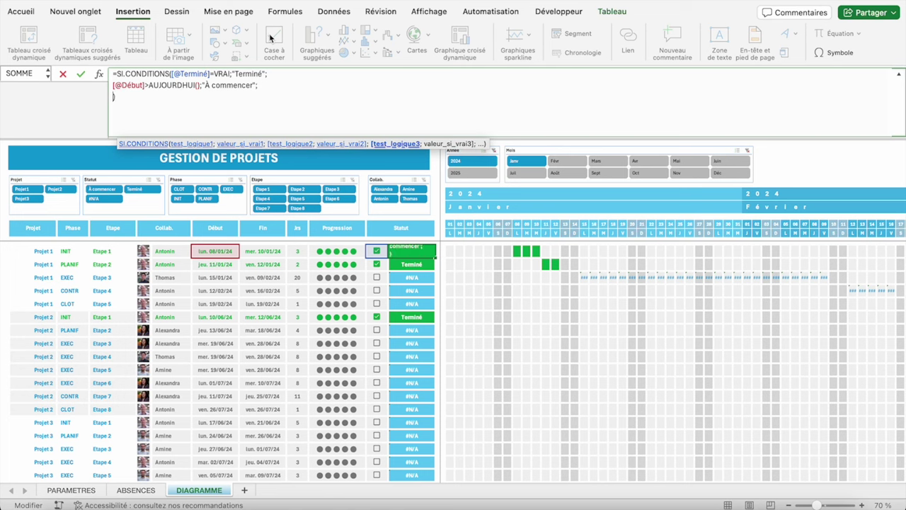
pyautogui.hotkey('alt', 'Return')
pyautogui.click(256, 250)
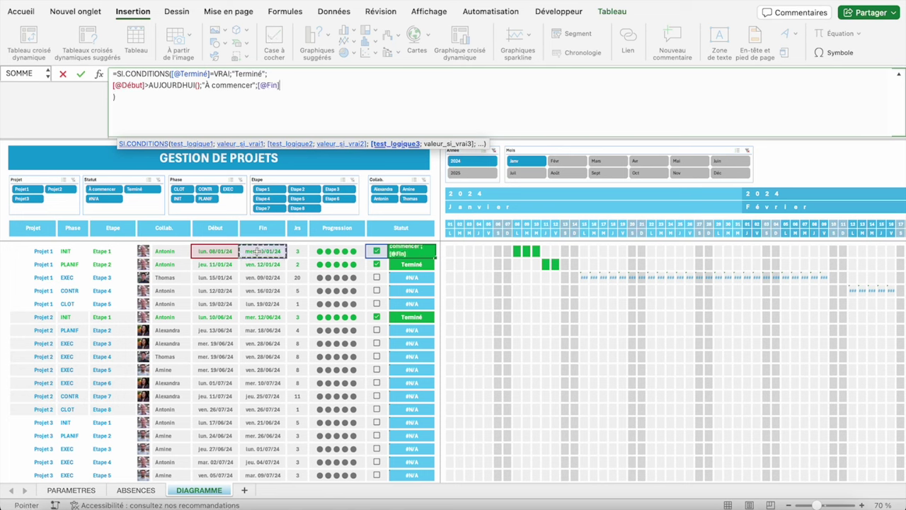
pyautogui.click(257, 85)
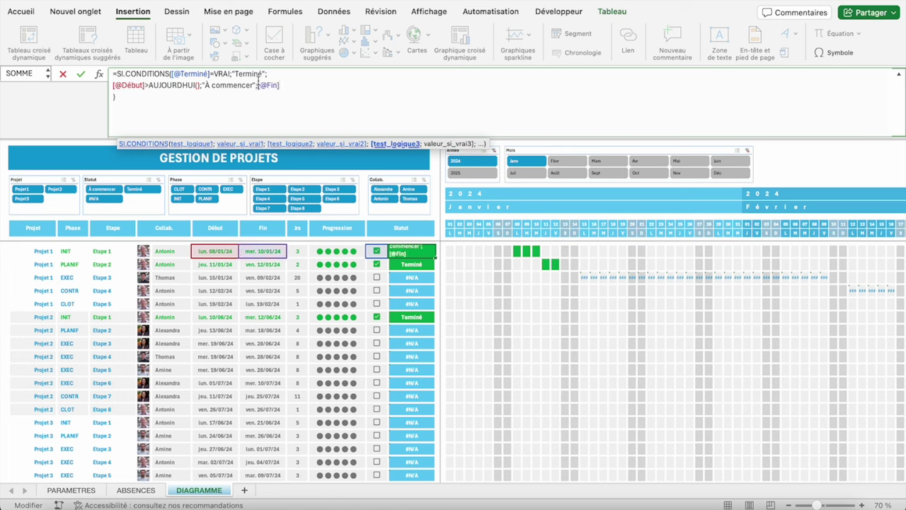
pyautogui.hotkey('alt', 'Return')
pyautogui.write('<')
pyautogui.write('aujou')
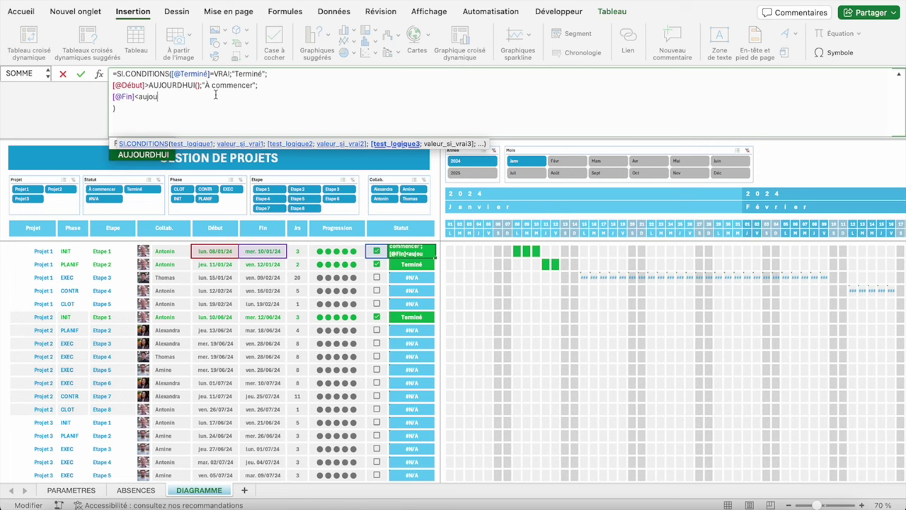
pyautogui.press('Tab')
pyautogui.write(')')
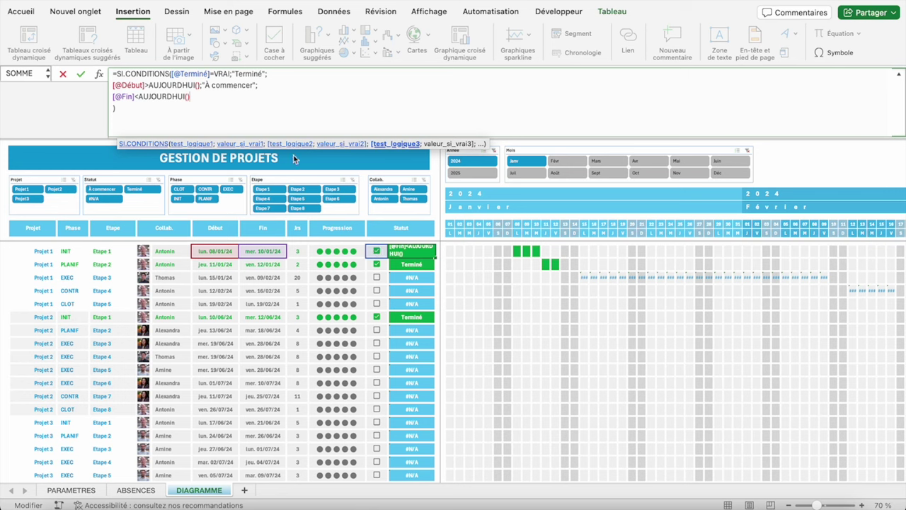
pyautogui.write(';"En ')
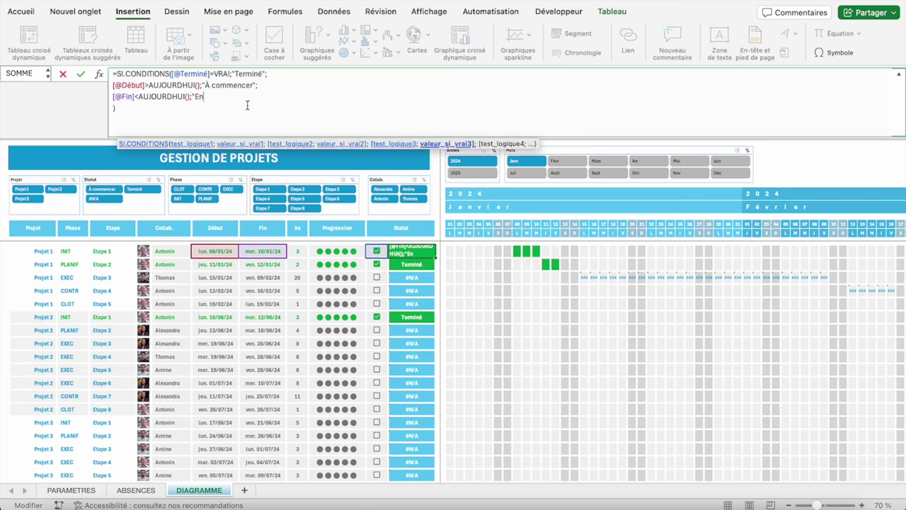
pyautogui.write('retard"')
pyautogui.press('Return')
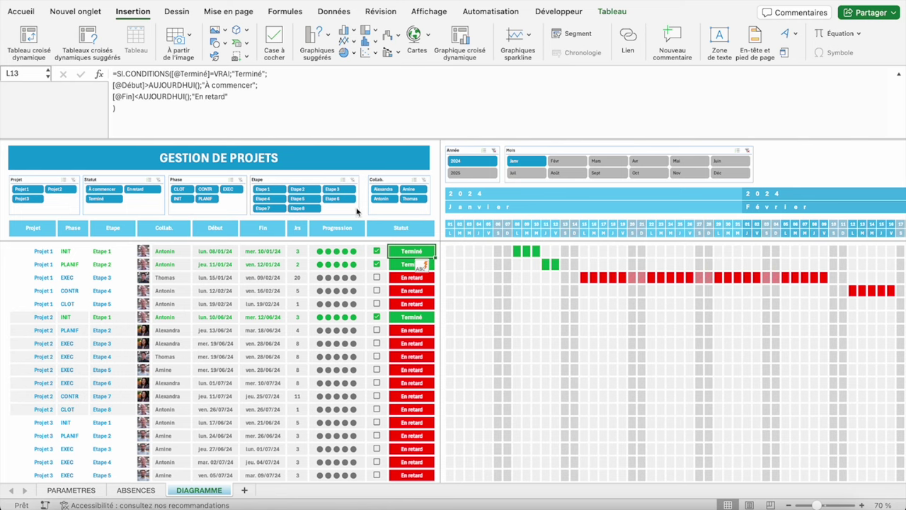
# Step: Append the fallback VRAI;"En cours" on its own line to close the Statut formula
pyautogui.scroll(-5, 401, 283)
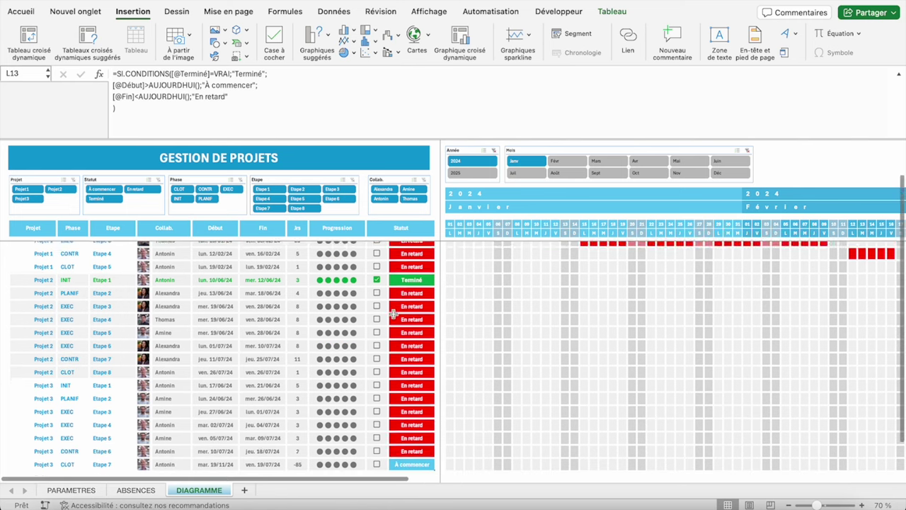
pyautogui.scroll(6, 405, 398)
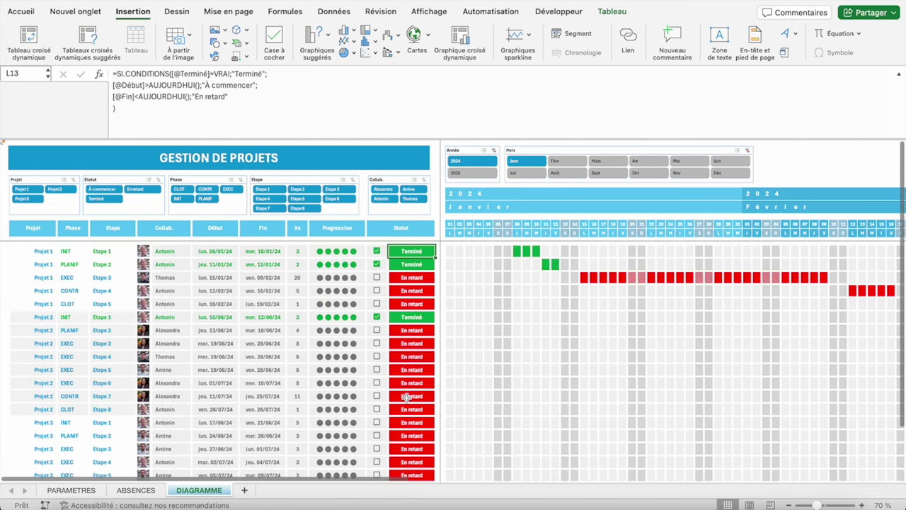
pyautogui.click(230, 99)
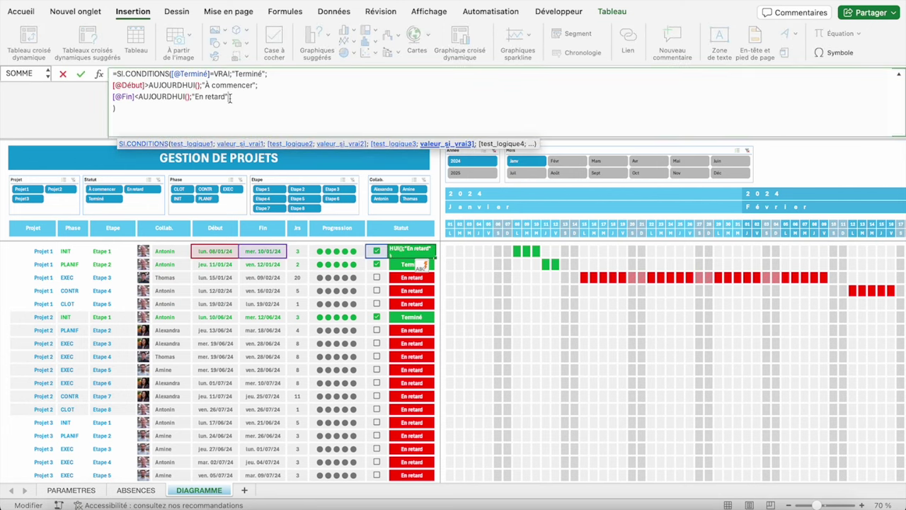
pyautogui.write(';')
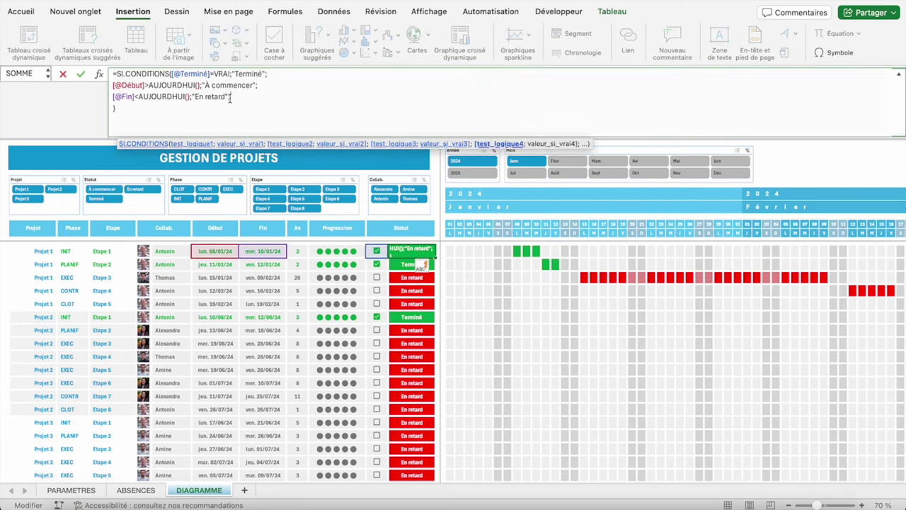
pyautogui.hotkey('alt', 'Return')
pyautogui.write('VRAI')
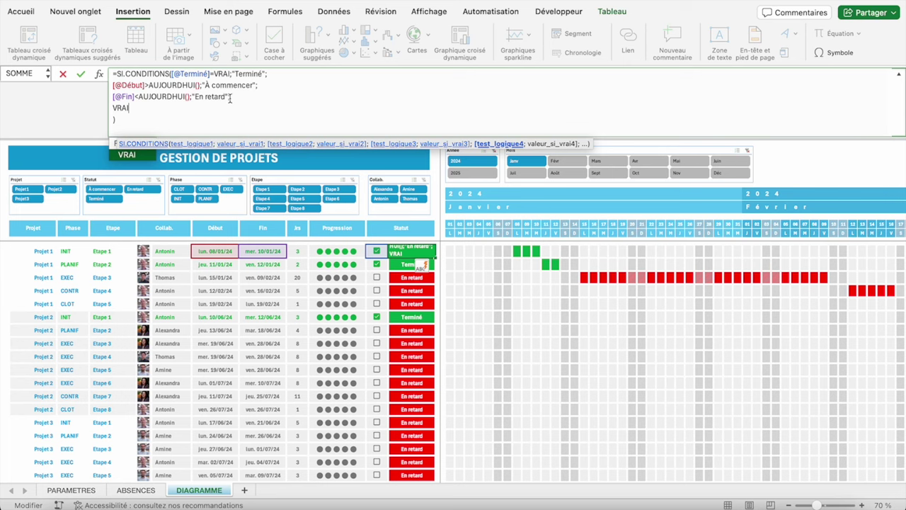
pyautogui.write(';"En cour')
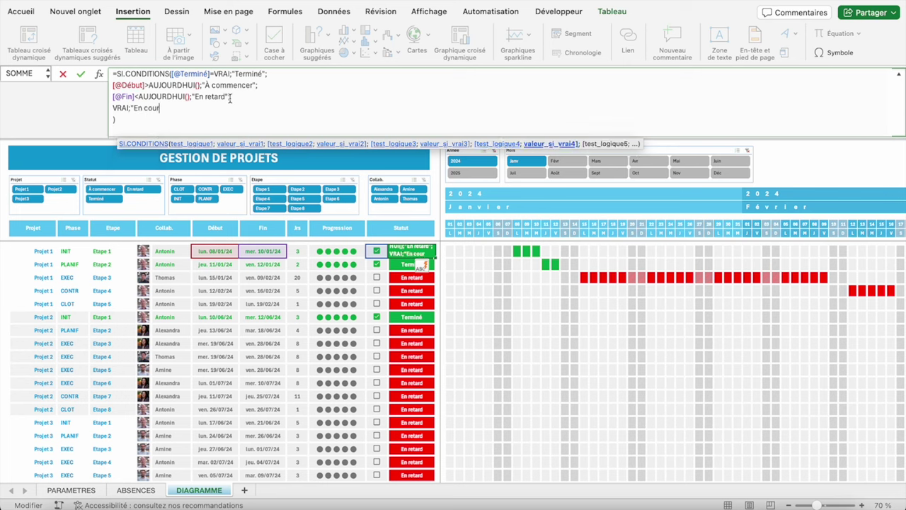
pyautogui.write('s"')
pyautogui.press('Return')
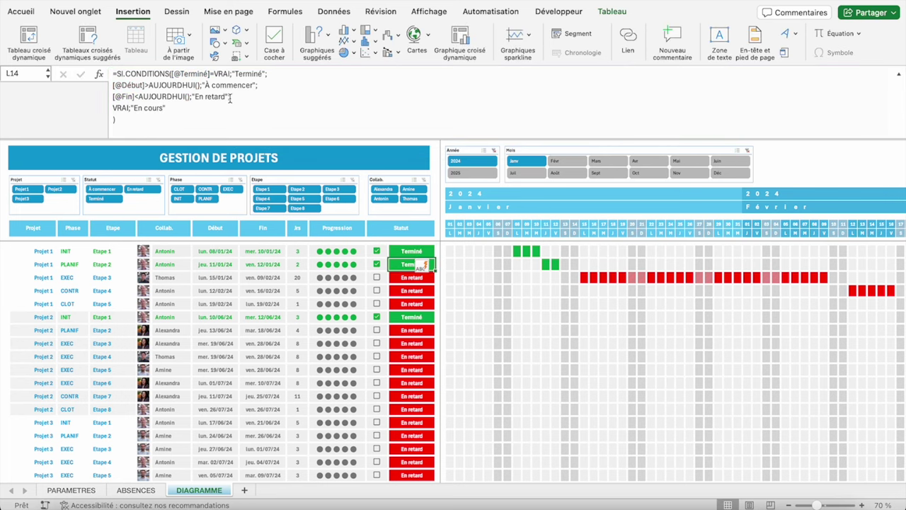
# Step: Tick Projet 1 Etapes 3 and 4 as Terminé and inspect Projet 3 Etape 6's En cours status
pyautogui.click(377, 277)
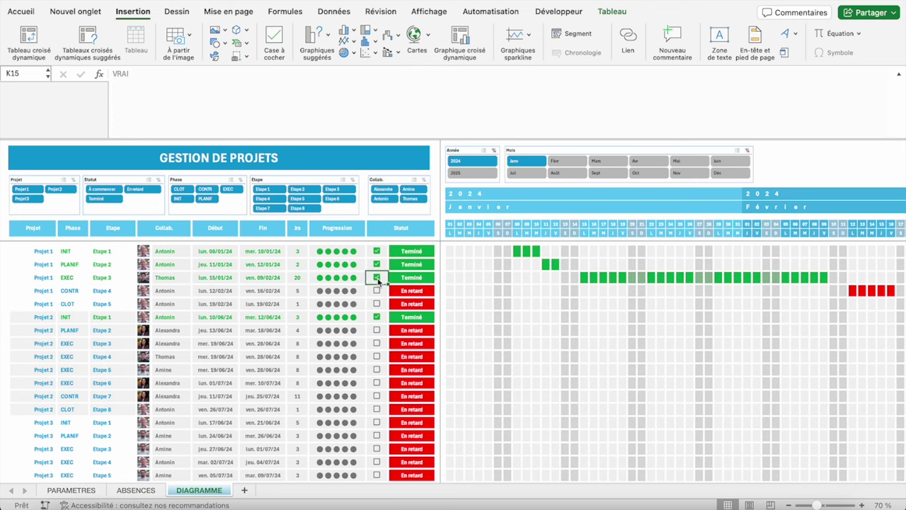
pyautogui.click(377, 290)
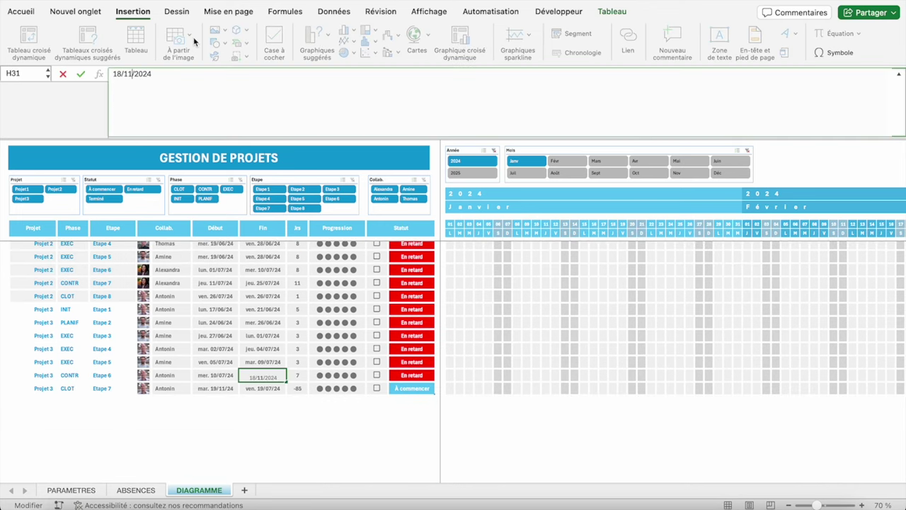
pyautogui.click(403, 376)
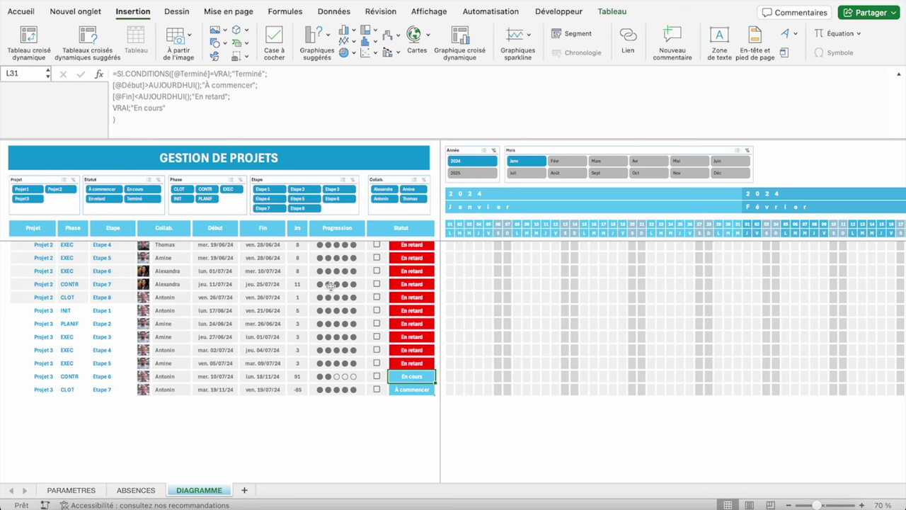
pyautogui.scroll(3, 334, 322)
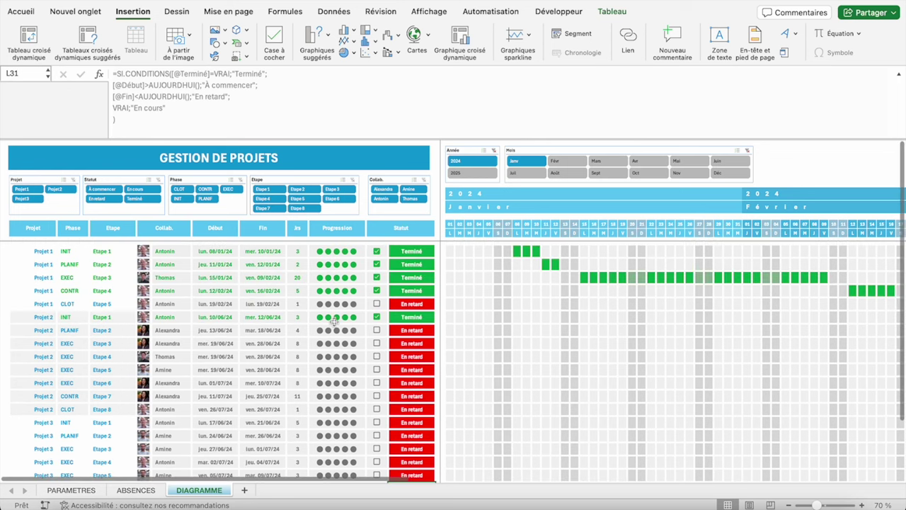